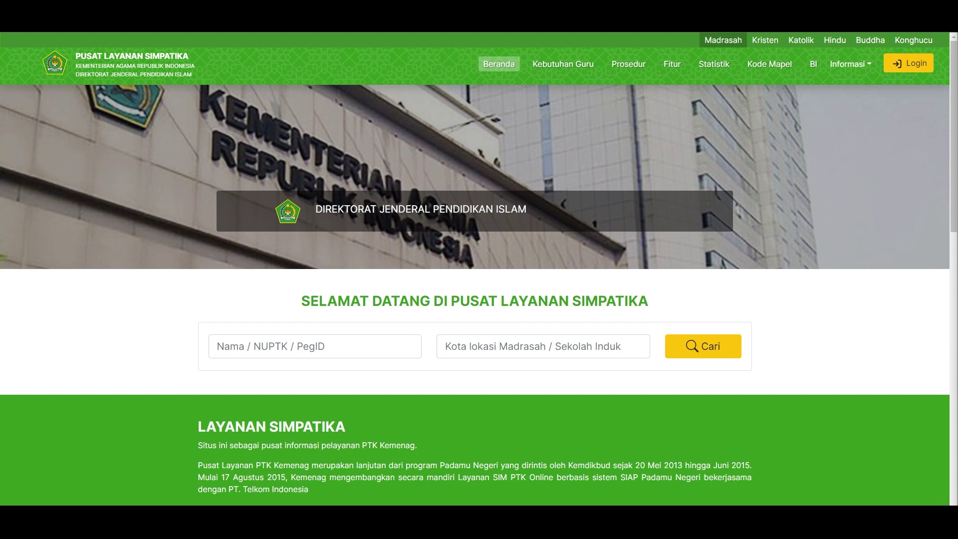
# Log in to the PTK account and start adding an entry to the Sekolah Non Induk list
pyautogui.click(908, 63)
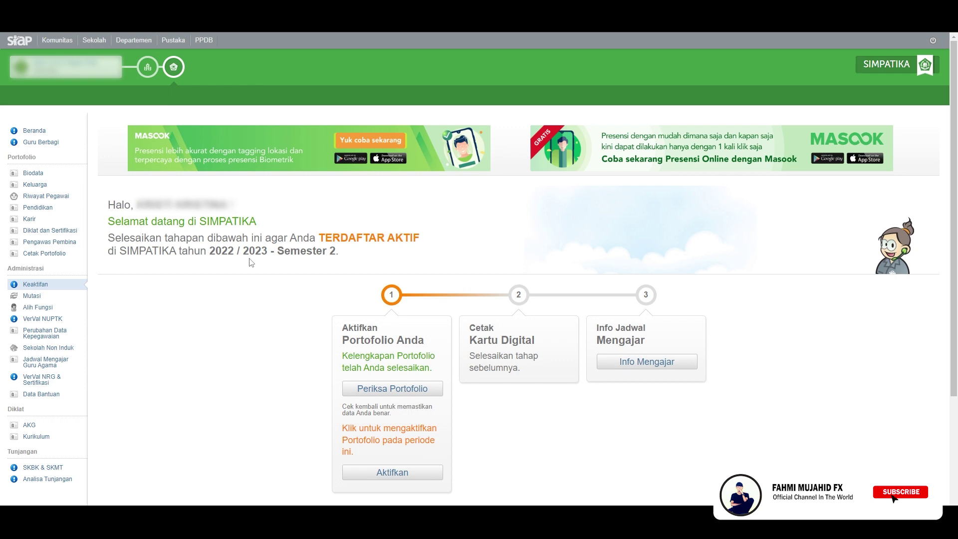
pyautogui.click(49, 348)
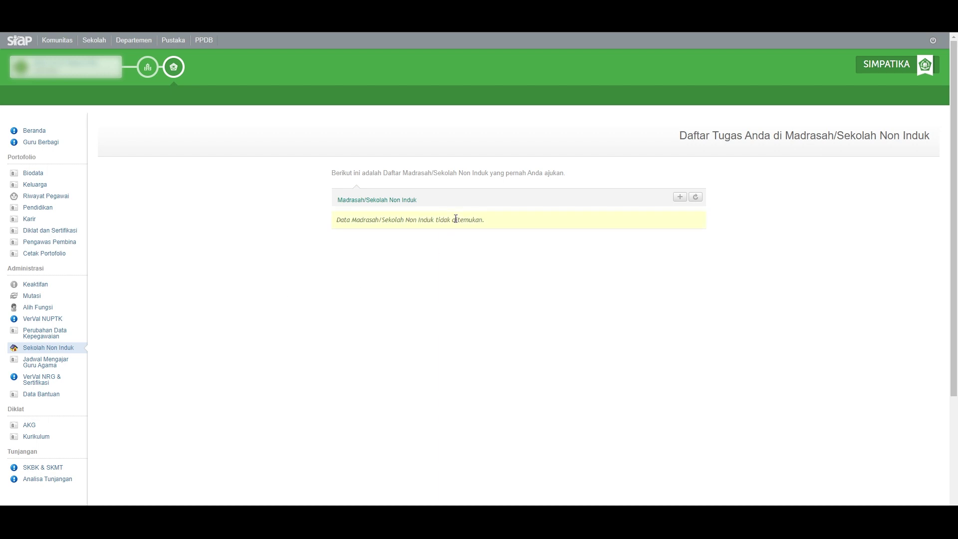
pyautogui.click(680, 199)
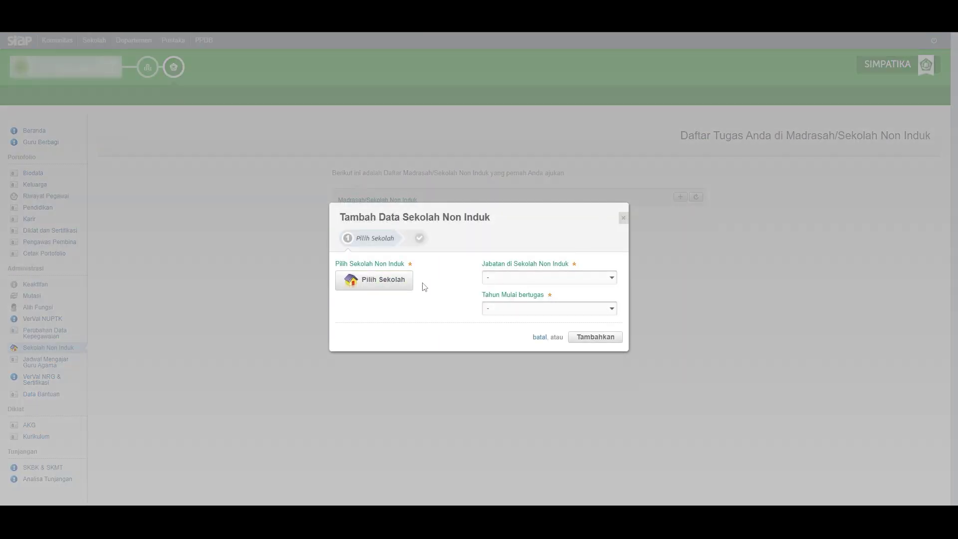
# Search for the non-induk school by its identification number and select it as the Sekolah Non Induk
pyautogui.click(404, 280)
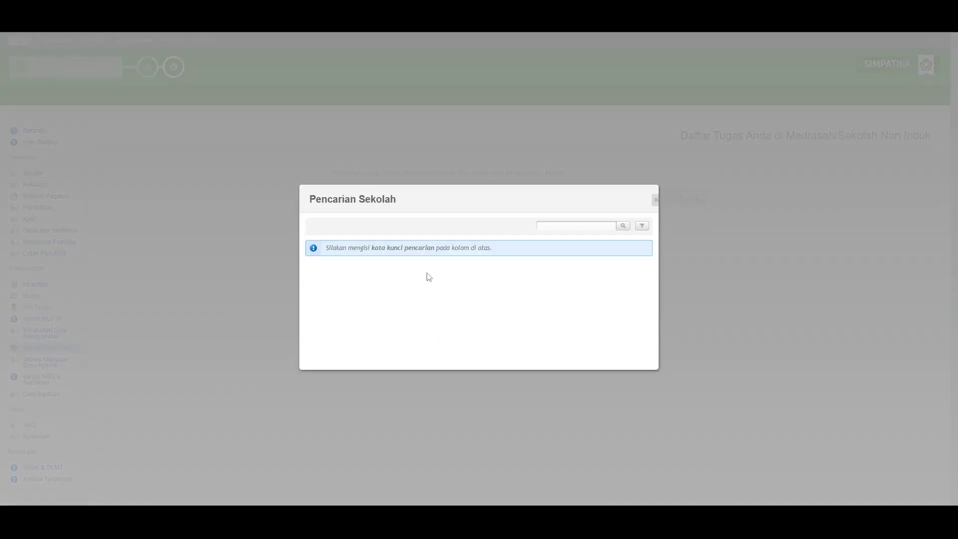
pyautogui.rightClick(549, 224)
pyautogui.click(574, 299)
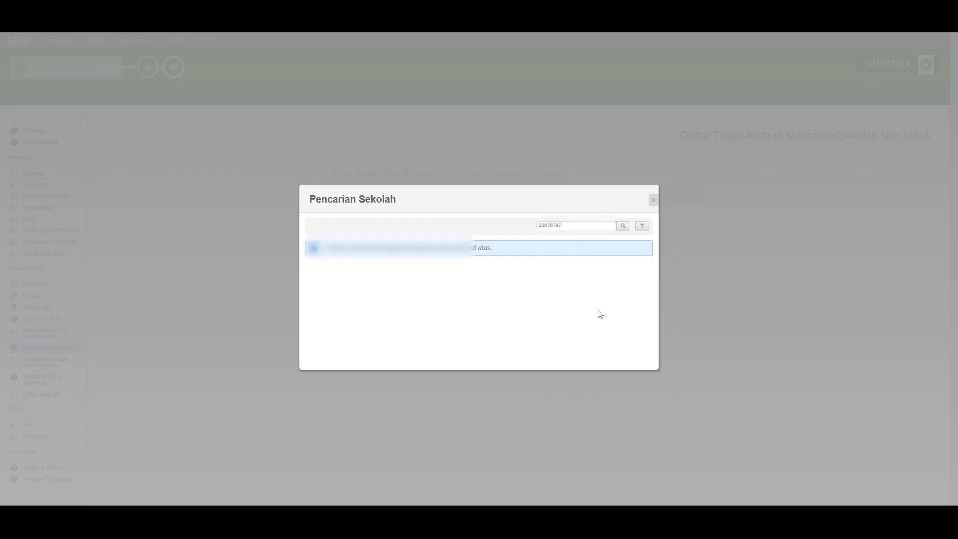
pyautogui.click(624, 226)
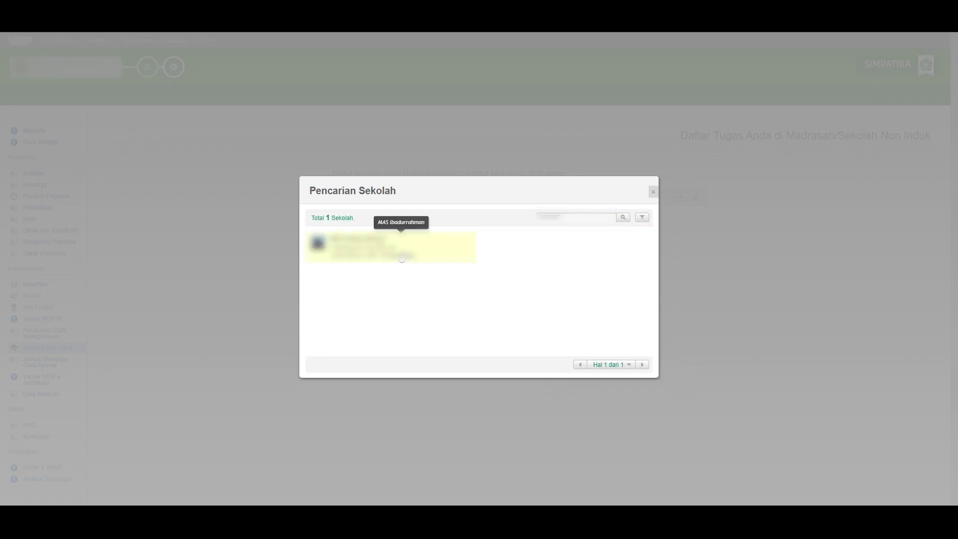
pyautogui.click(401, 249)
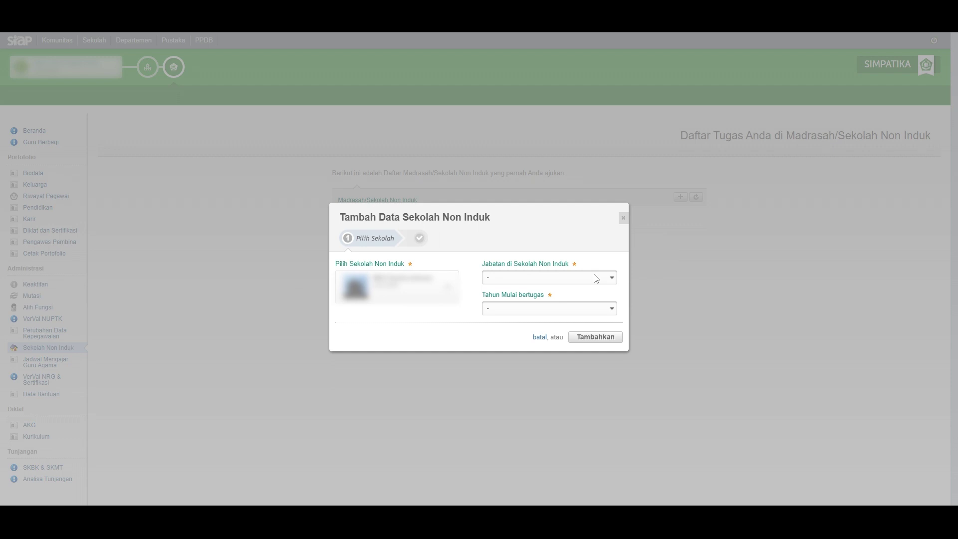
# Set the position at the school to Tidak Menjabat and the starting year to 2020, and add the entry
pyautogui.click(595, 278)
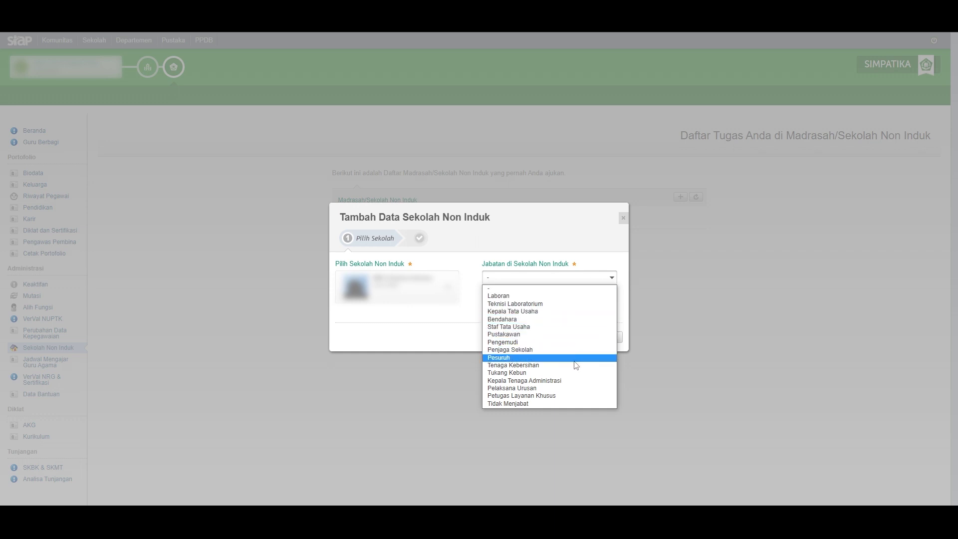
pyautogui.click(563, 403)
pyautogui.click(576, 304)
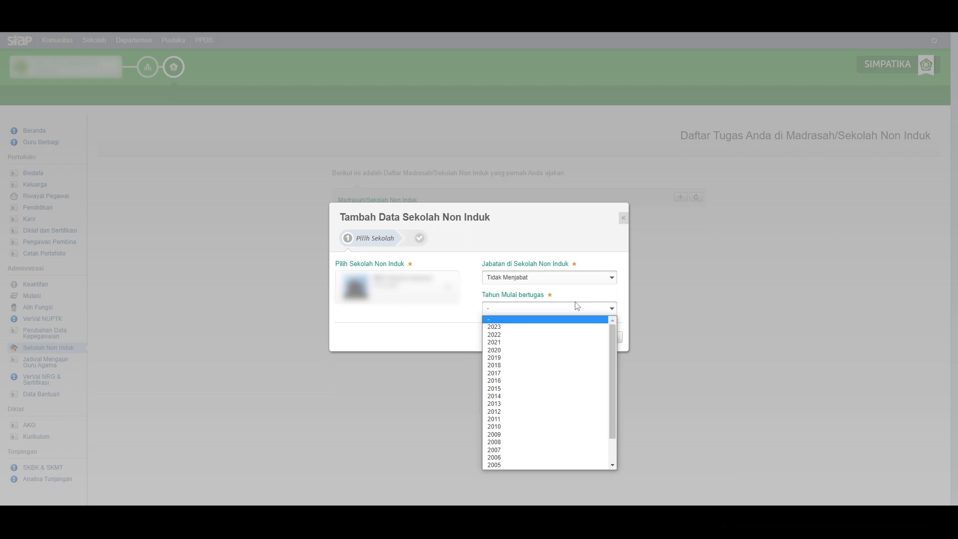
pyautogui.click(547, 351)
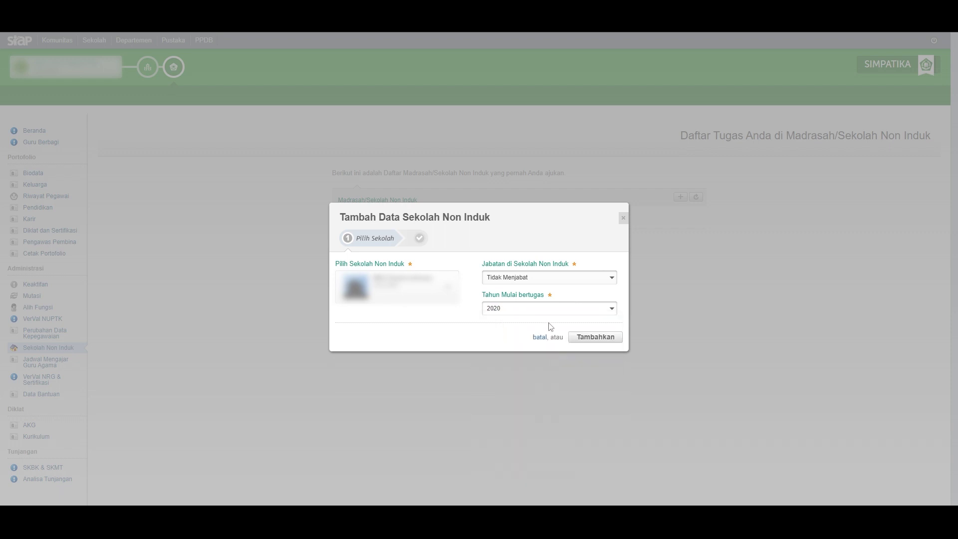
pyautogui.click(598, 338)
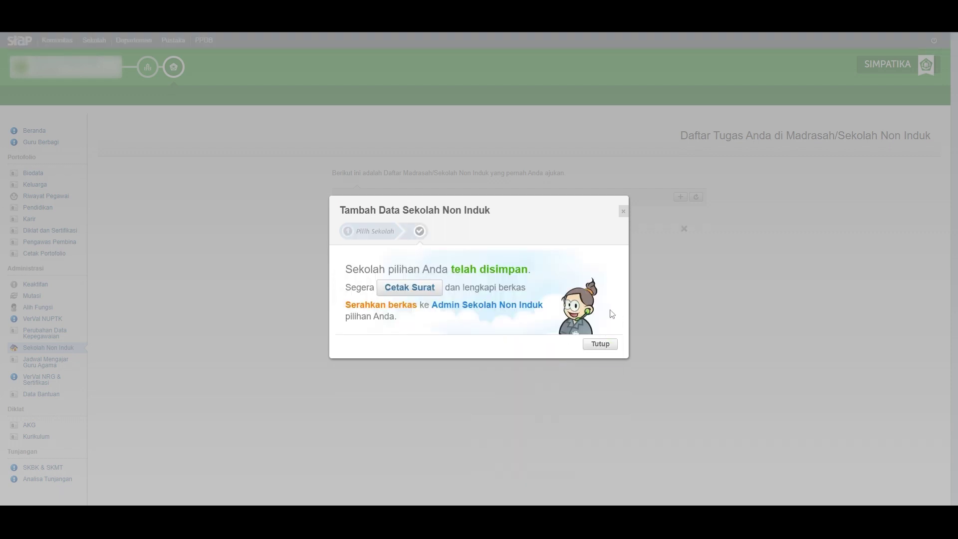
# Print the assignment letter as a PDF in Pictures, named with the teacher's name plus 23, and close the Tambah Data Sekolah Non Induk dialog
pyautogui.click(412, 289)
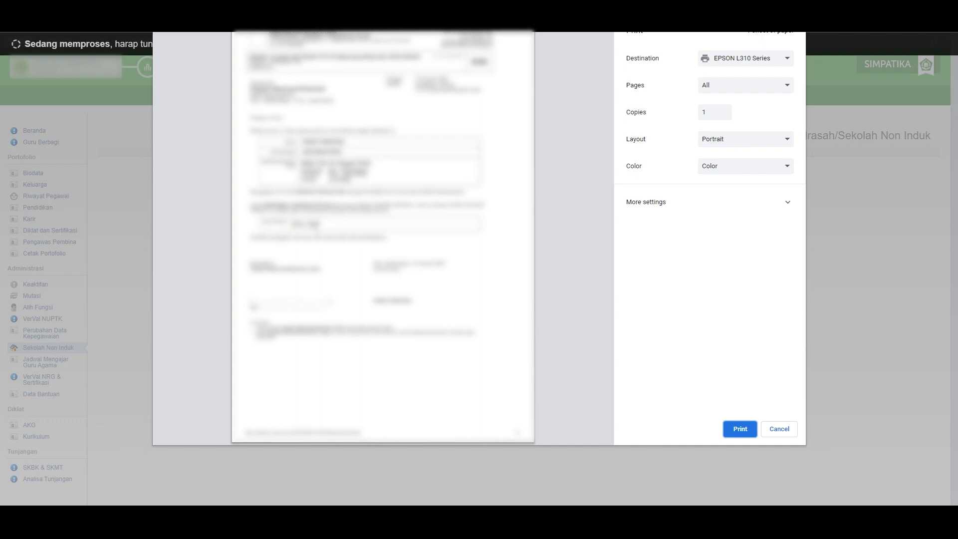
pyautogui.click(777, 65)
pyautogui.click(768, 79)
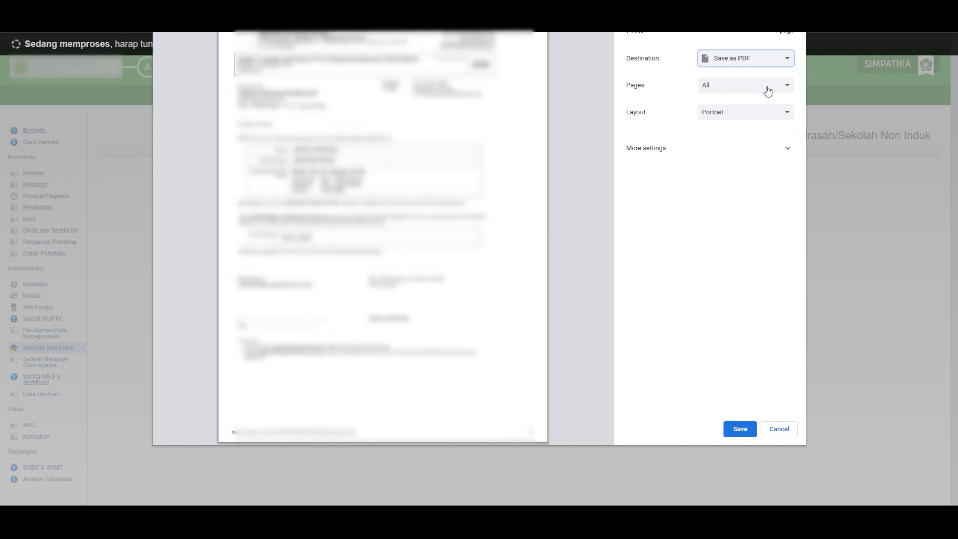
pyautogui.click(740, 434)
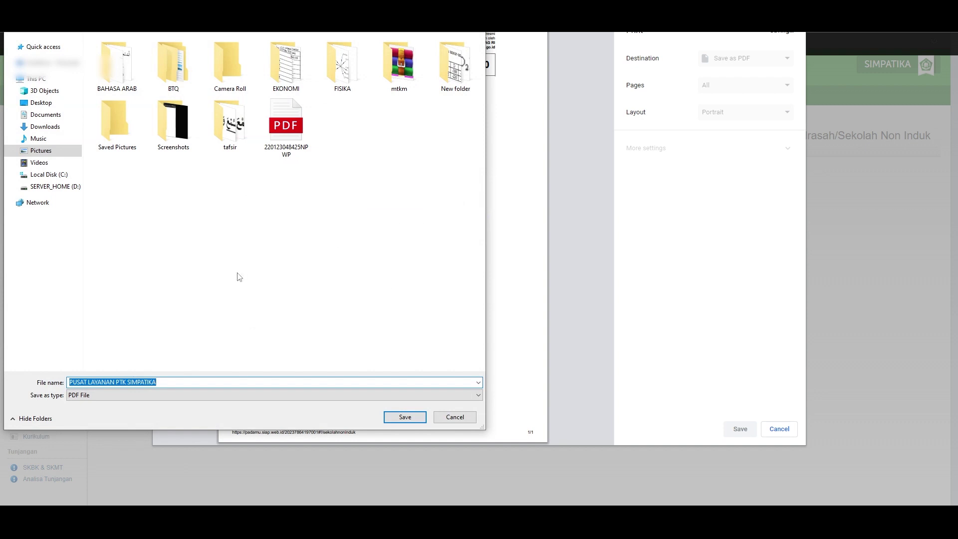
pyautogui.write('kristi')
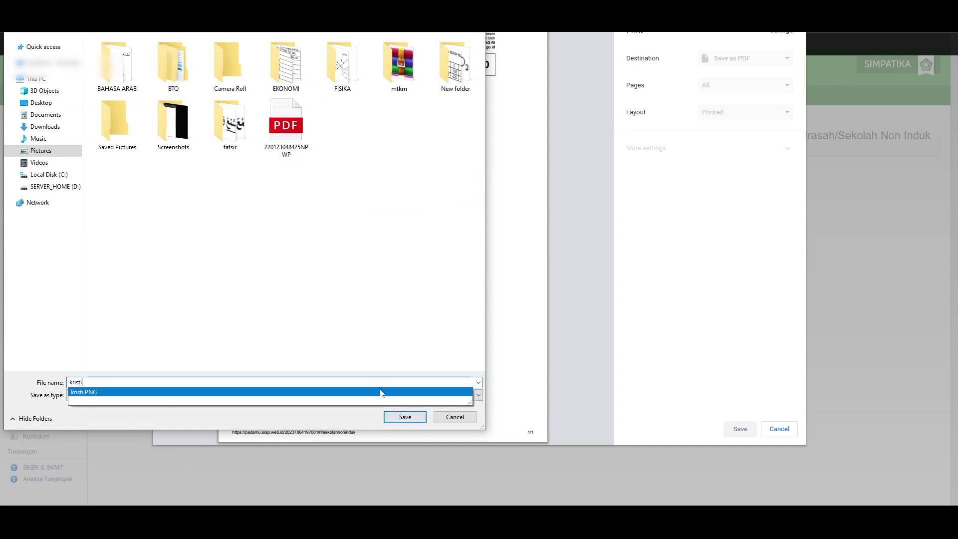
pyautogui.write('23')
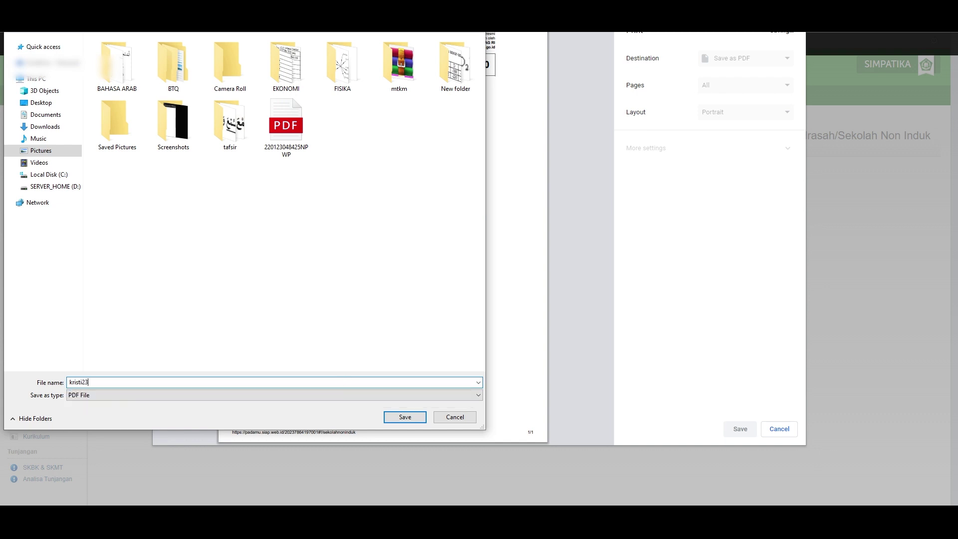
pyautogui.click(399, 418)
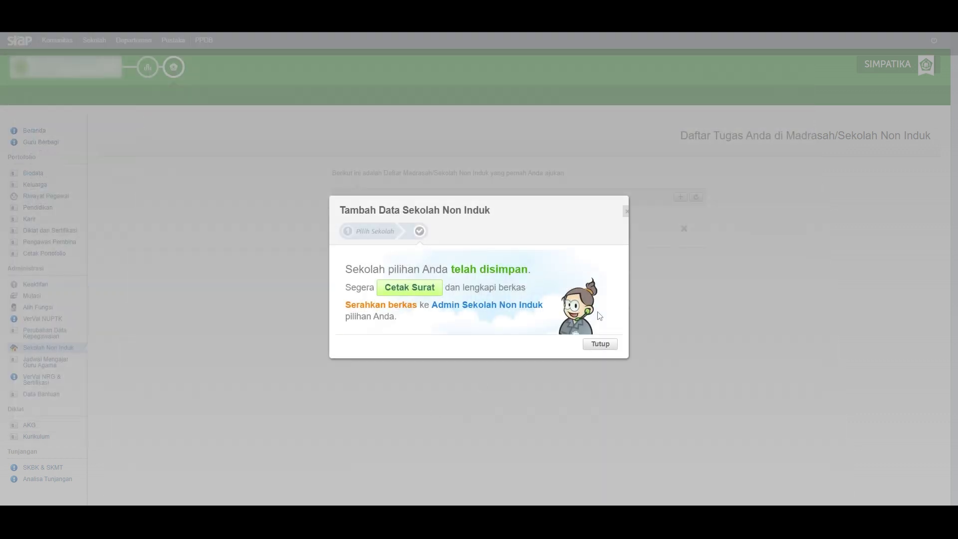
pyautogui.click(595, 345)
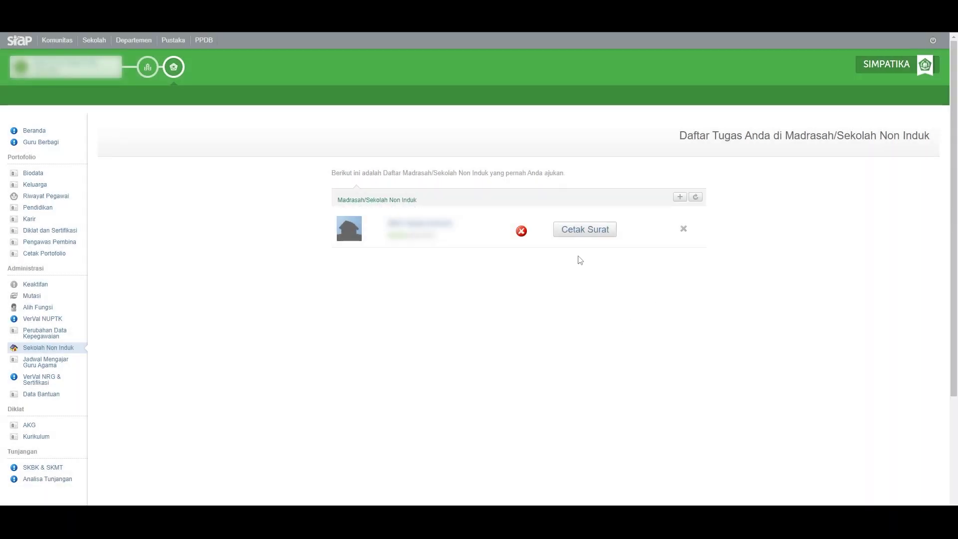
pyautogui.moveTo(520, 231)
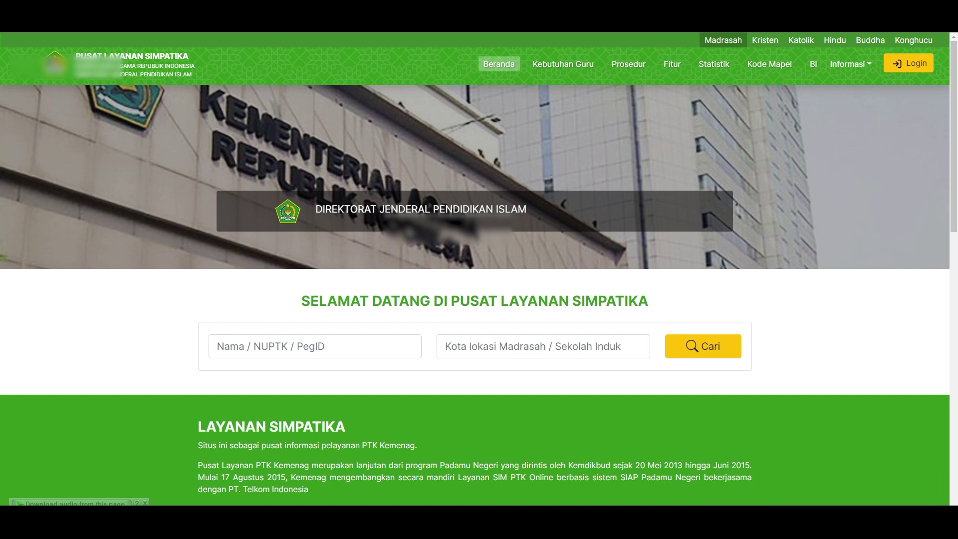
# Log in to SIMPATIKA as the madrasah admin with the account's username and password, and close the BSU information notice
pyautogui.click(908, 63)
pyautogui.click(871, 95)
pyautogui.click(519, 185)
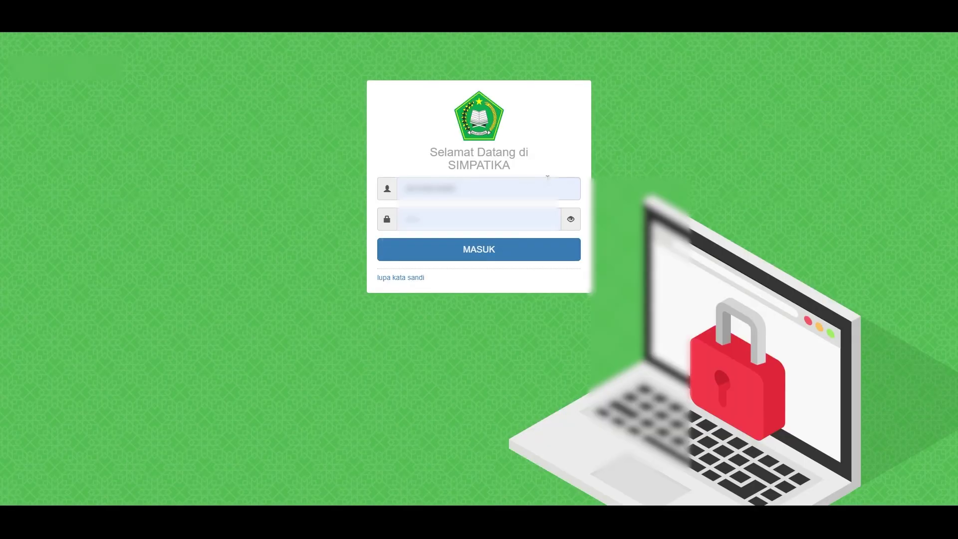
pyautogui.click(479, 219)
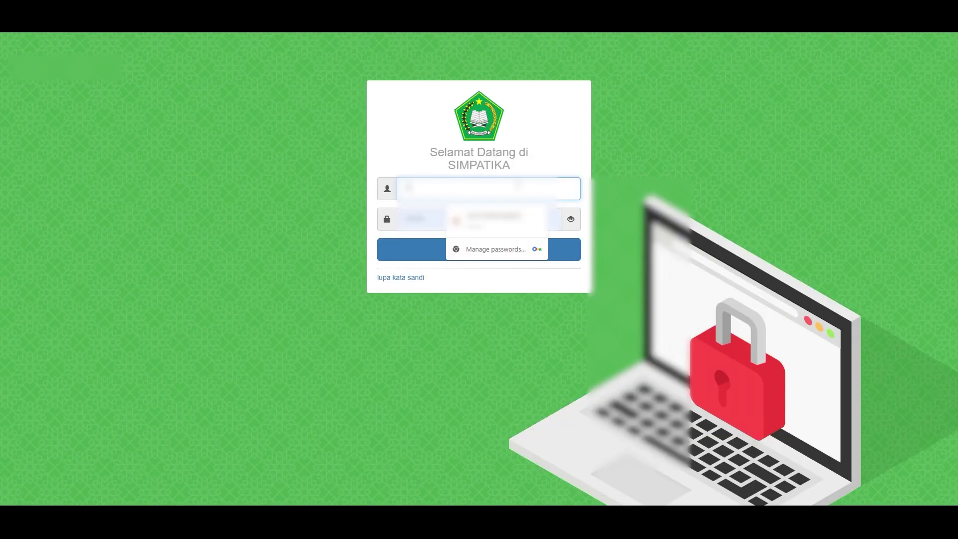
pyautogui.click(530, 257)
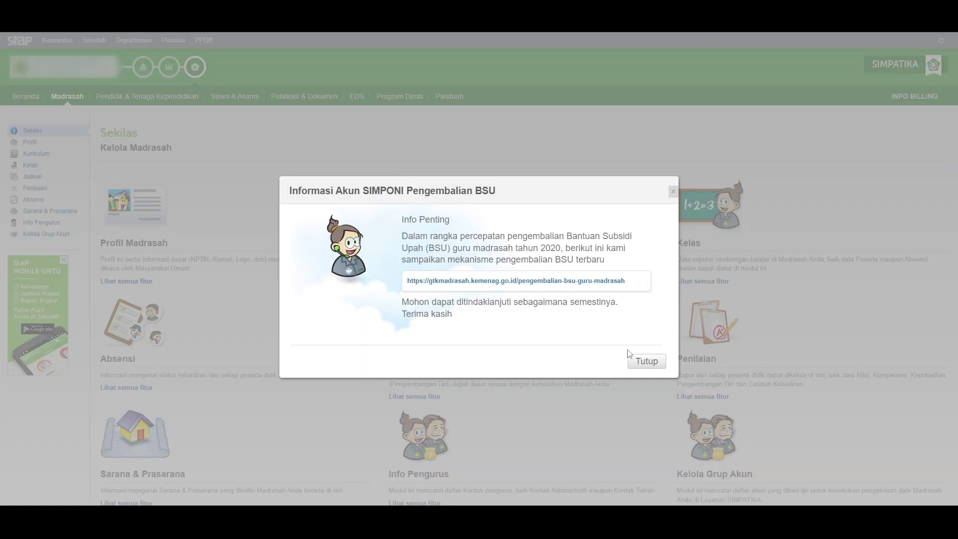
pyautogui.click(645, 364)
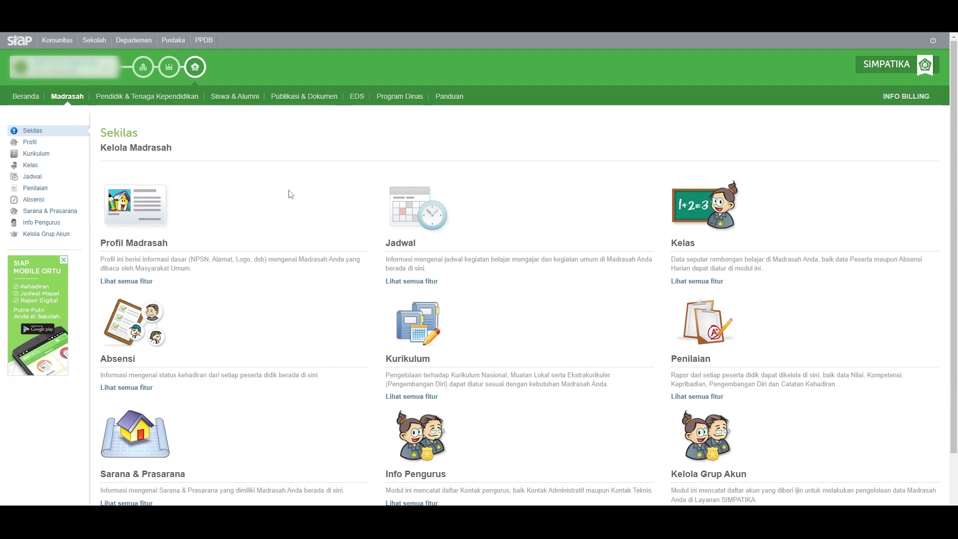
# Open the Formulir S20 entry for Penugasan Madrasah Non Induk under Registrasi PTK and select the submitted employee
pyautogui.click(160, 98)
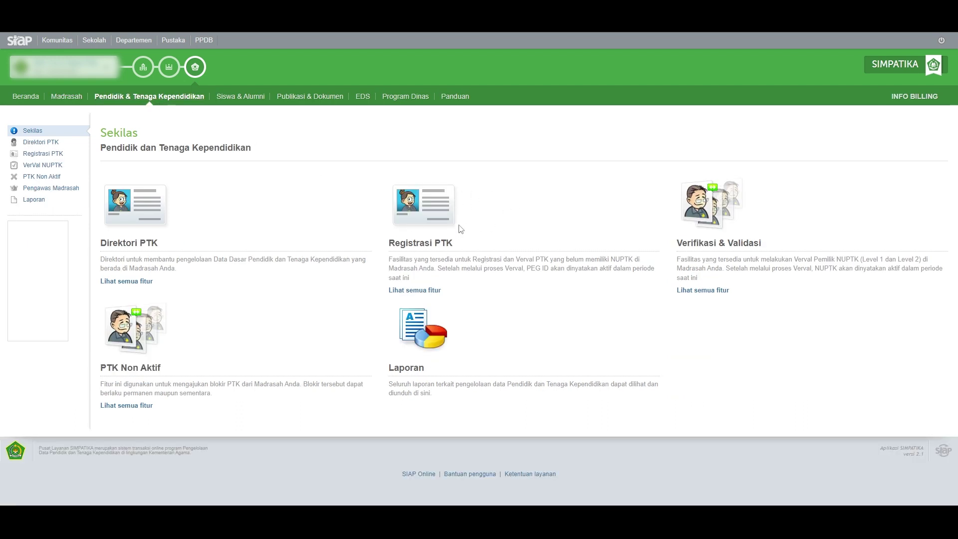
pyautogui.click(426, 290)
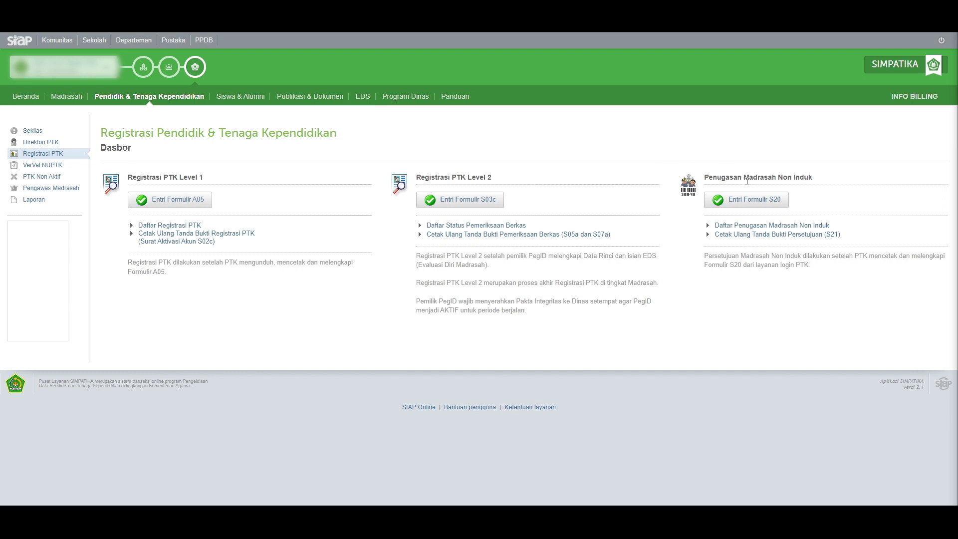
pyautogui.click(763, 200)
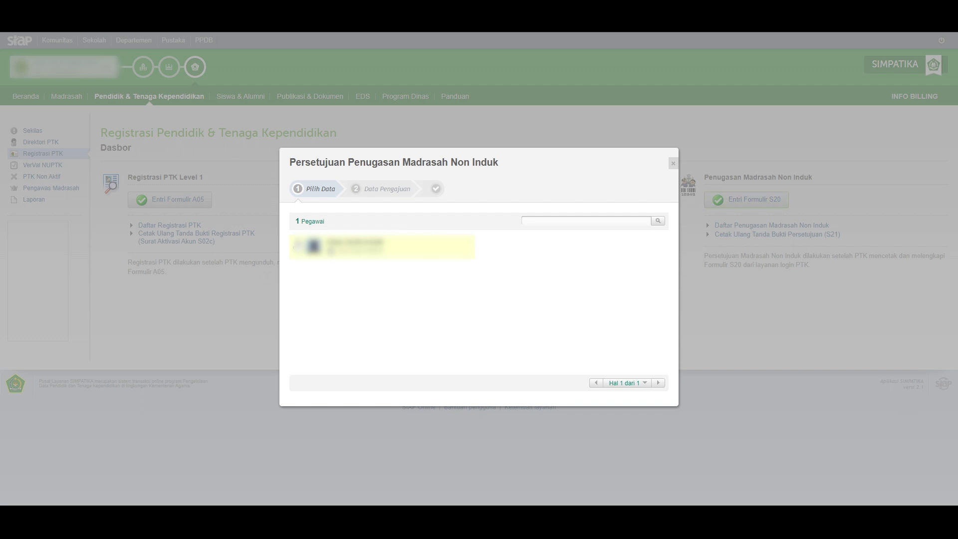
pyautogui.click(295, 241)
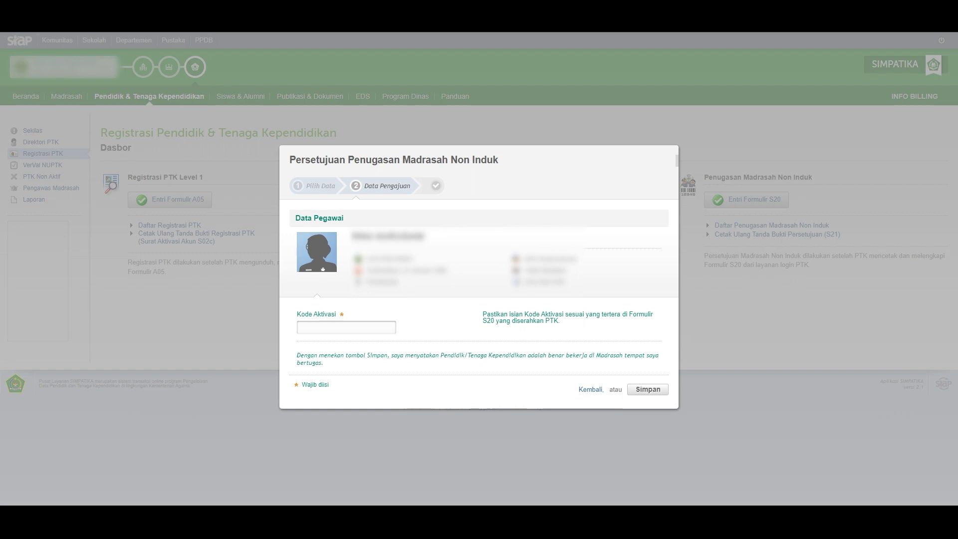
# Paste the activation code from Formulir S20 into Kode Aktivasi and save the assignment approval
pyautogui.click(332, 330)
pyautogui.rightClick(333, 329)
pyautogui.click(382, 415)
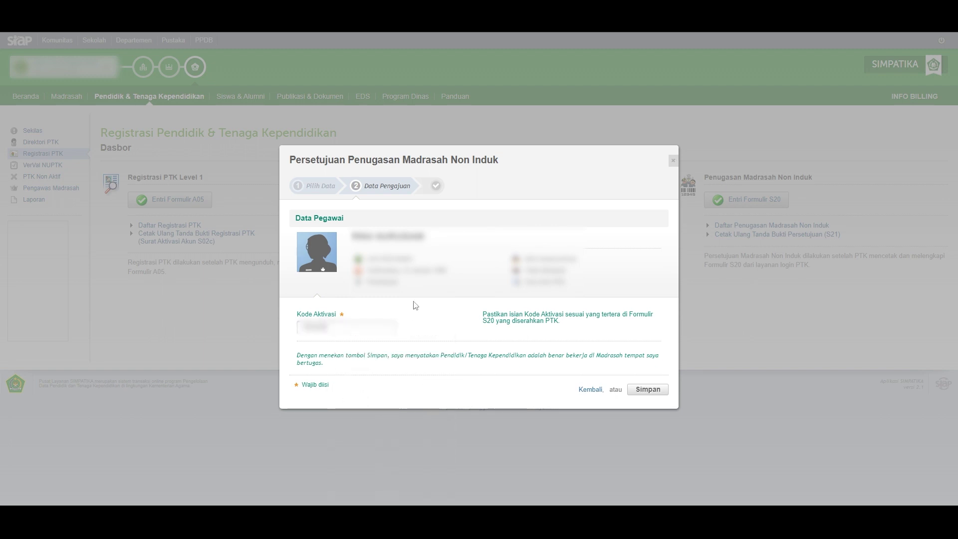
pyautogui.click(639, 390)
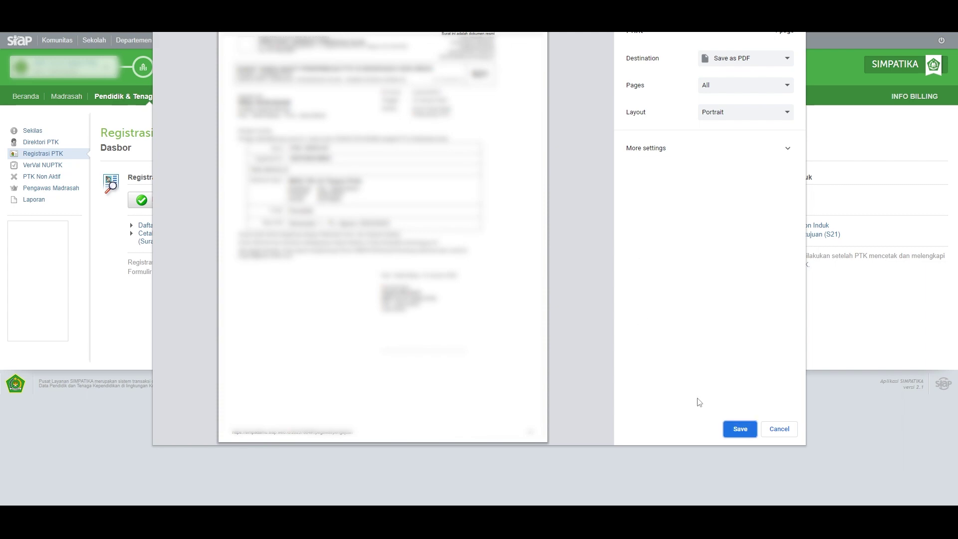
# Save the approval letter as a PDF named with the teacher's name plus 2, and open the Daftar Penugasan Madrasah Non Induk
pyautogui.click(735, 434)
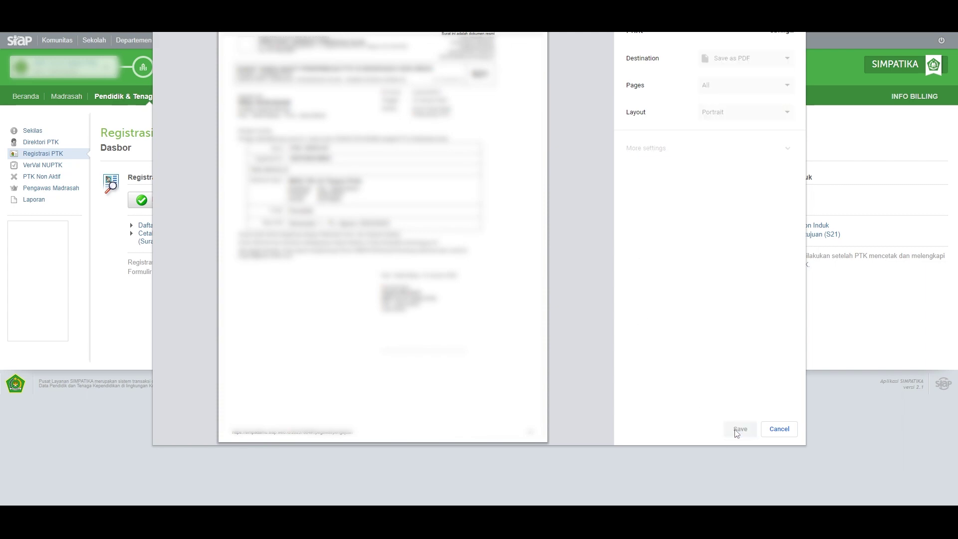
pyautogui.click(342, 125)
pyautogui.click(172, 380)
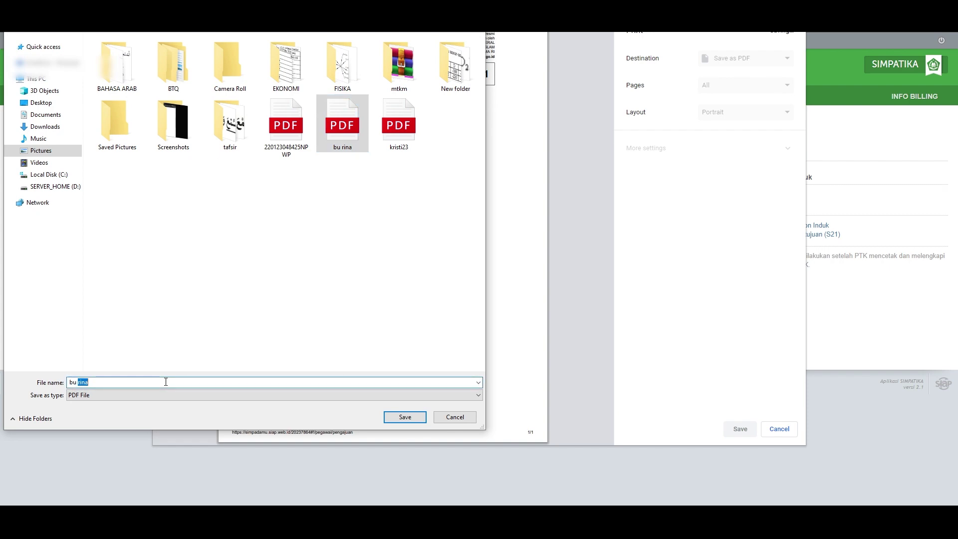
pyautogui.write('2')
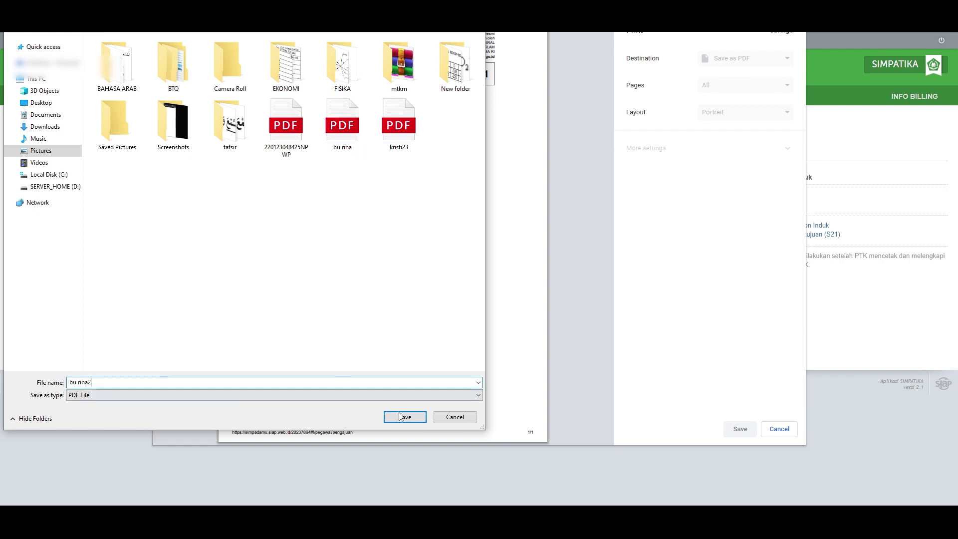
pyautogui.click(424, 417)
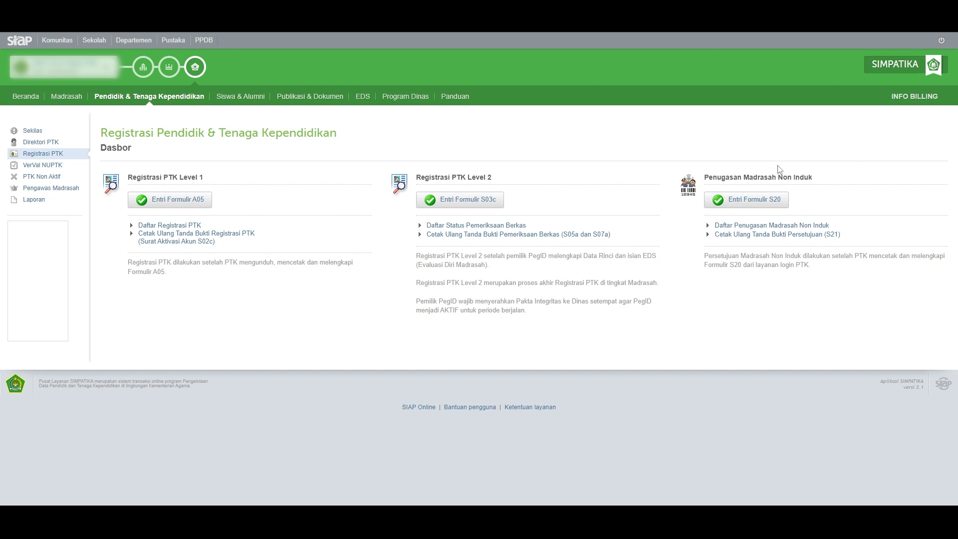
pyautogui.click(754, 227)
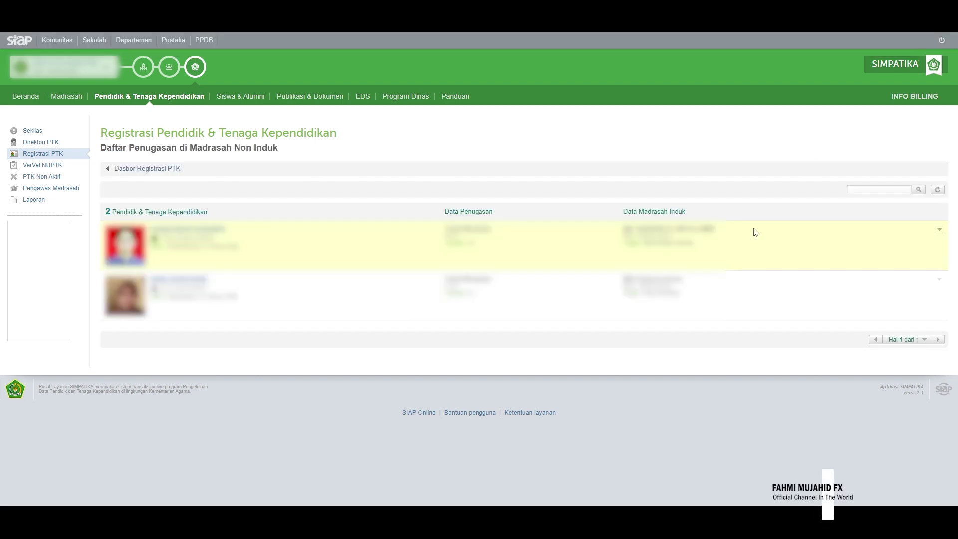